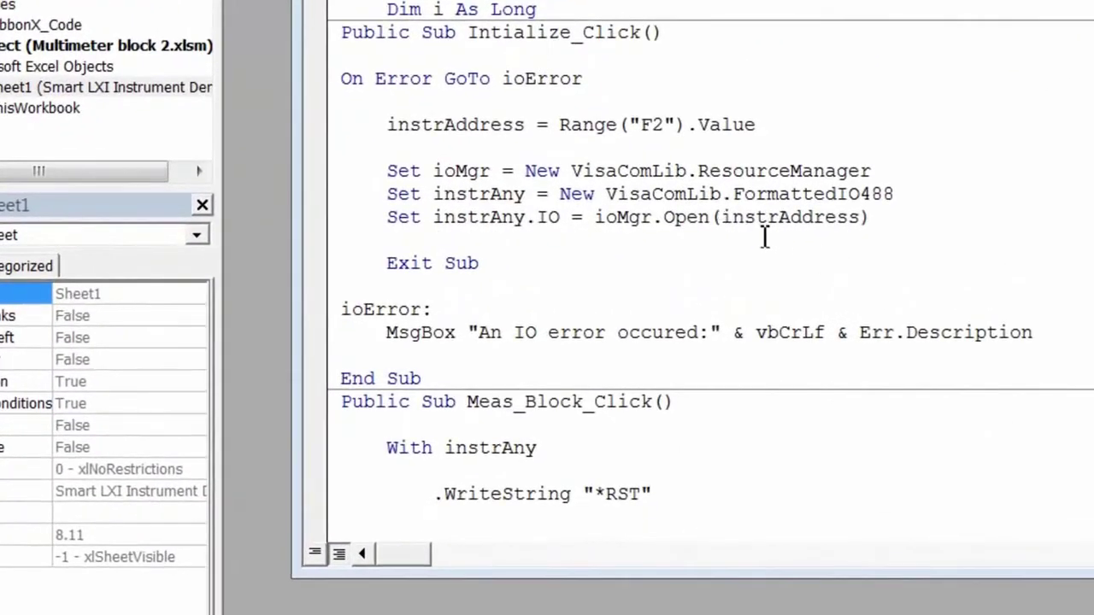
# Replace instrAddress in the macro's ioMgr.Open call with the alias "DMM1".
pyautogui.moveTo(721, 218); pyautogui.dragTo(863, 219)
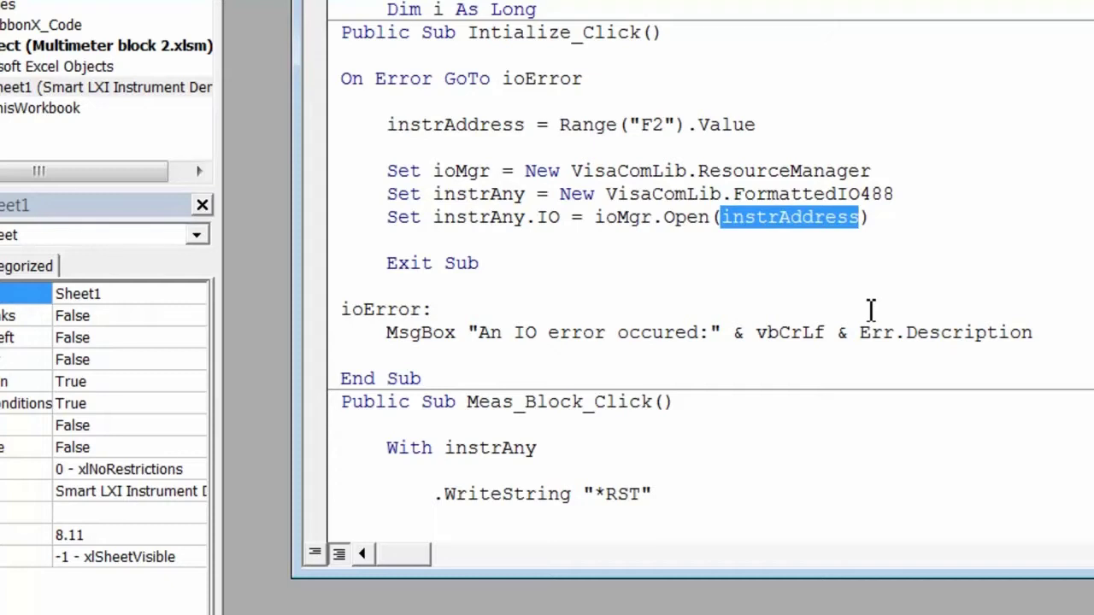
pyautogui.write('"DMM1"')
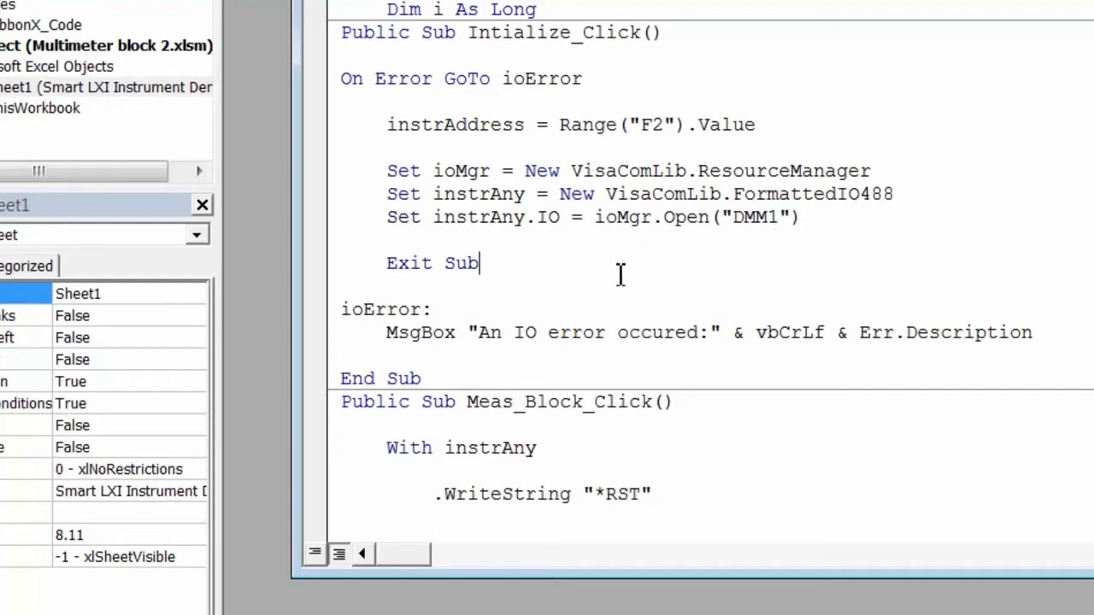
pyautogui.hotkey('alt', 'Tab')
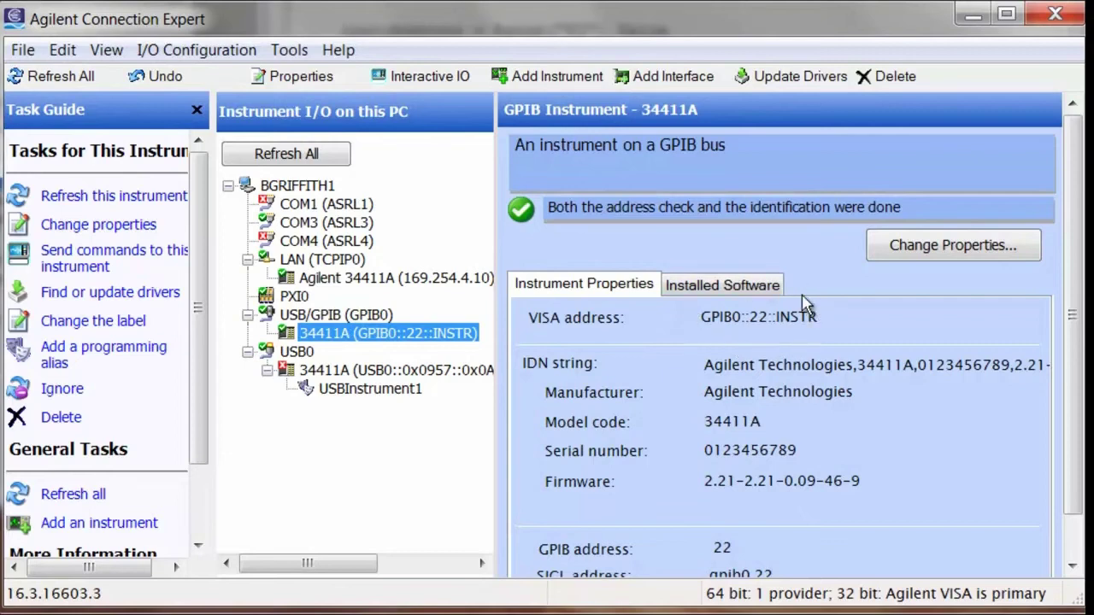
# Add the VISA alias DMM1 to the GPIB 34411A at GPIB0::22::INSTR.
pyautogui.rightClick(375, 332)
pyautogui.click(430, 444)
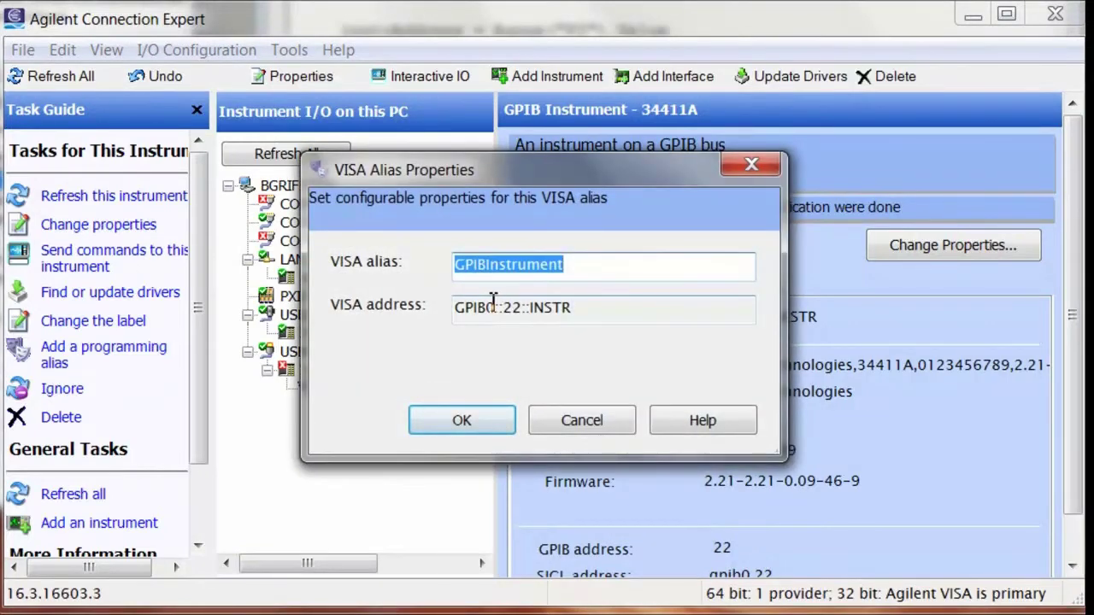
pyautogui.write('DMM1')
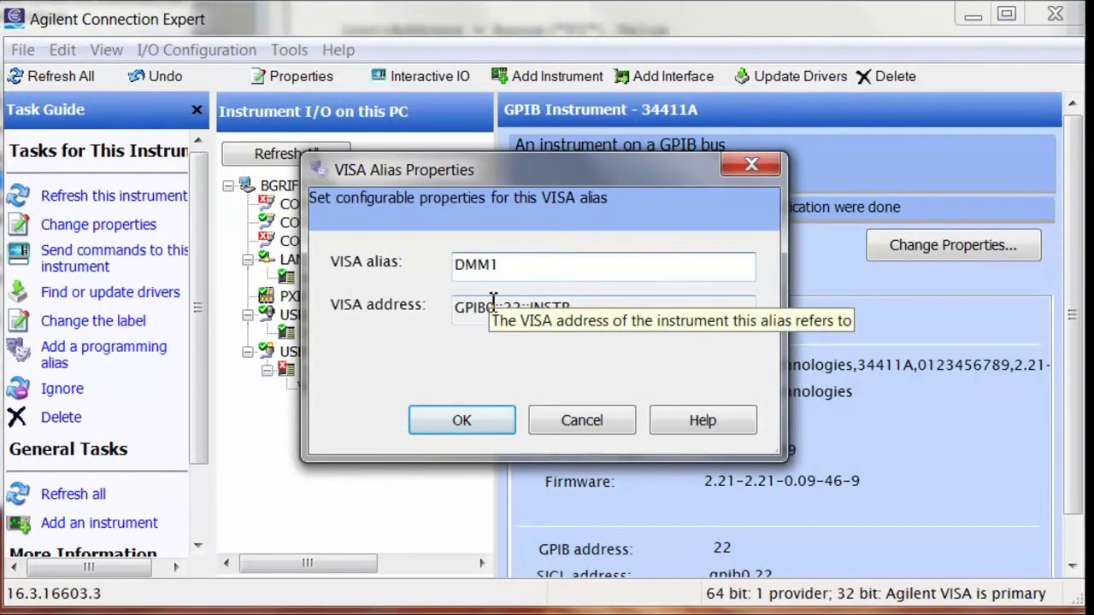
pyautogui.click(495, 433)
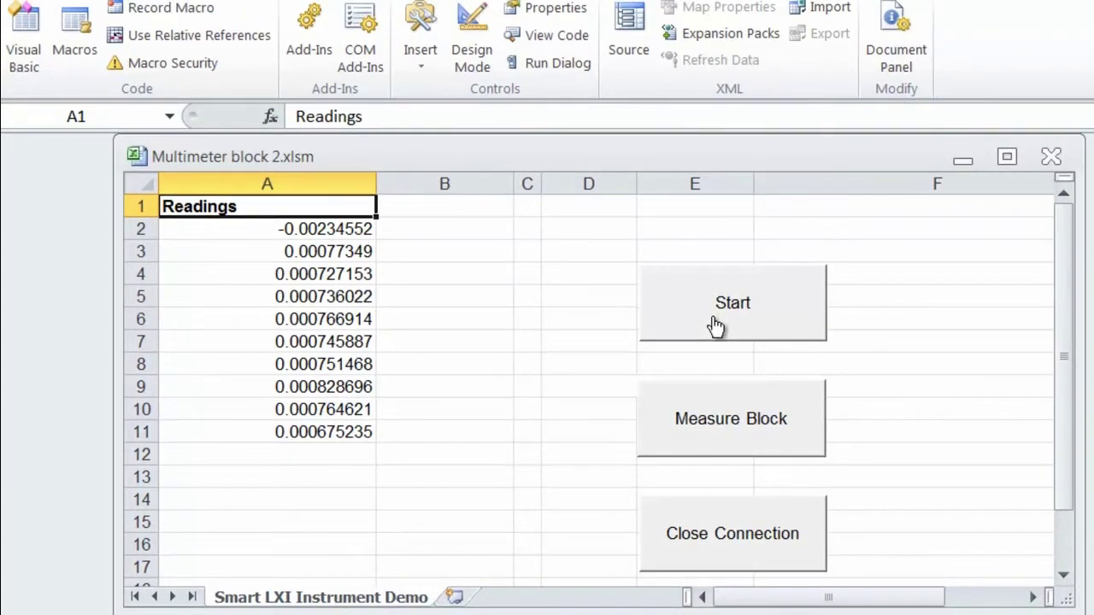
# Take a block of ten readings near 5.0126, then close the meter connection.
pyautogui.click(693, 409)
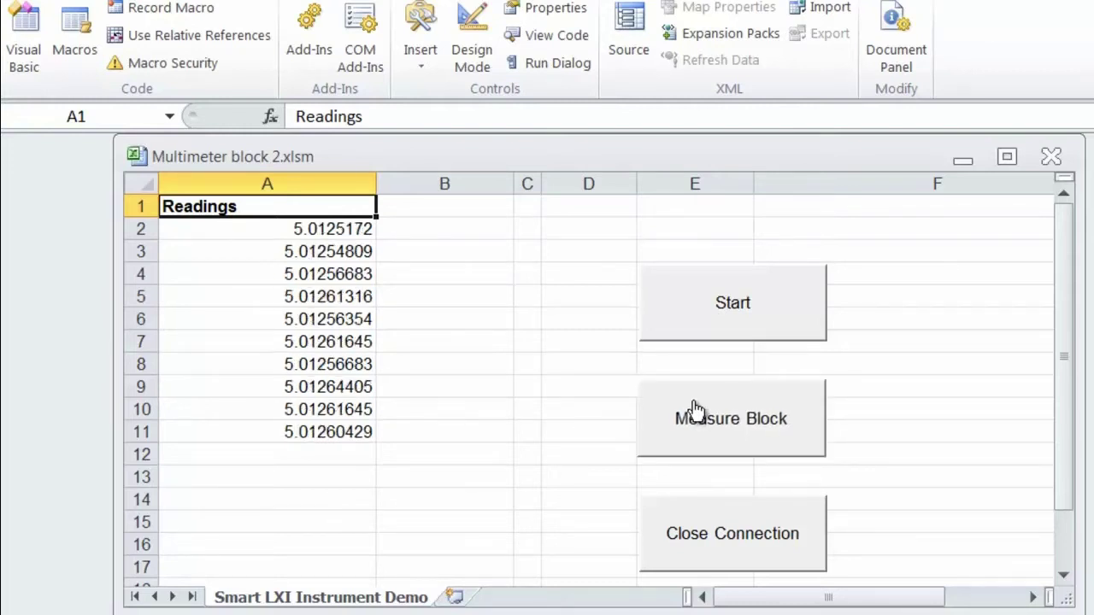
pyautogui.click(742, 530)
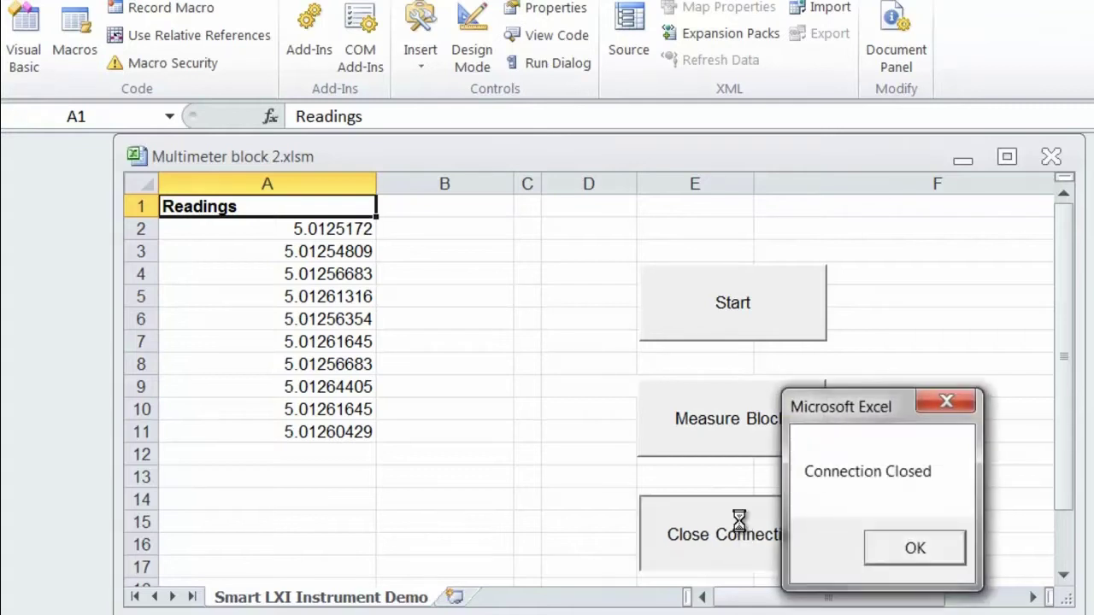
pyautogui.click(884, 564)
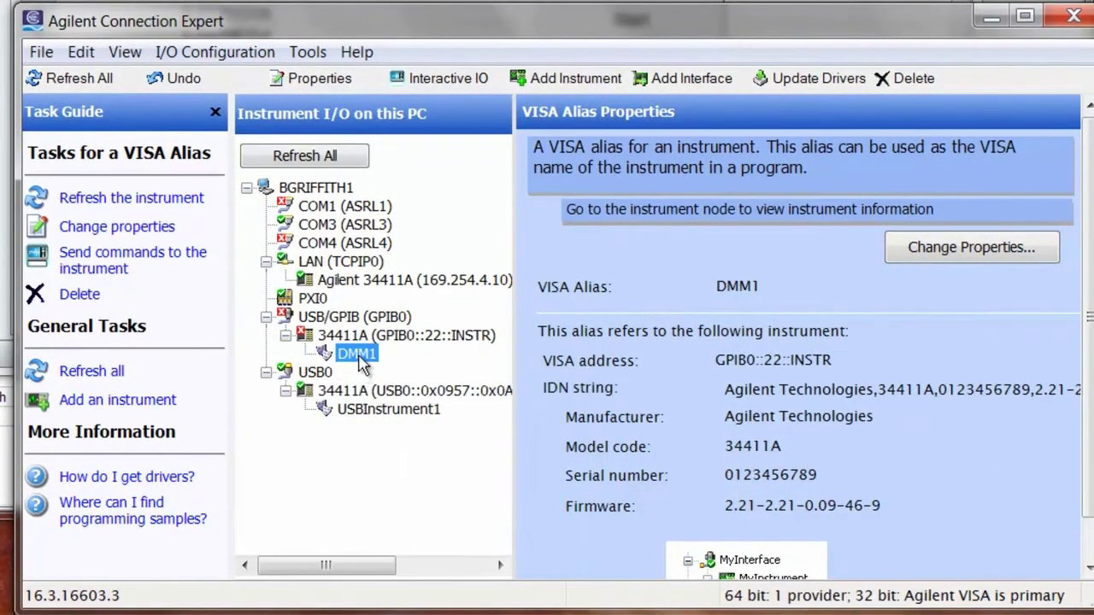
# Delete DMM1 from the GPIB meter and rename the USB 34411A's USBInstrument1 alias to DMM1.
pyautogui.rightClick(359, 357)
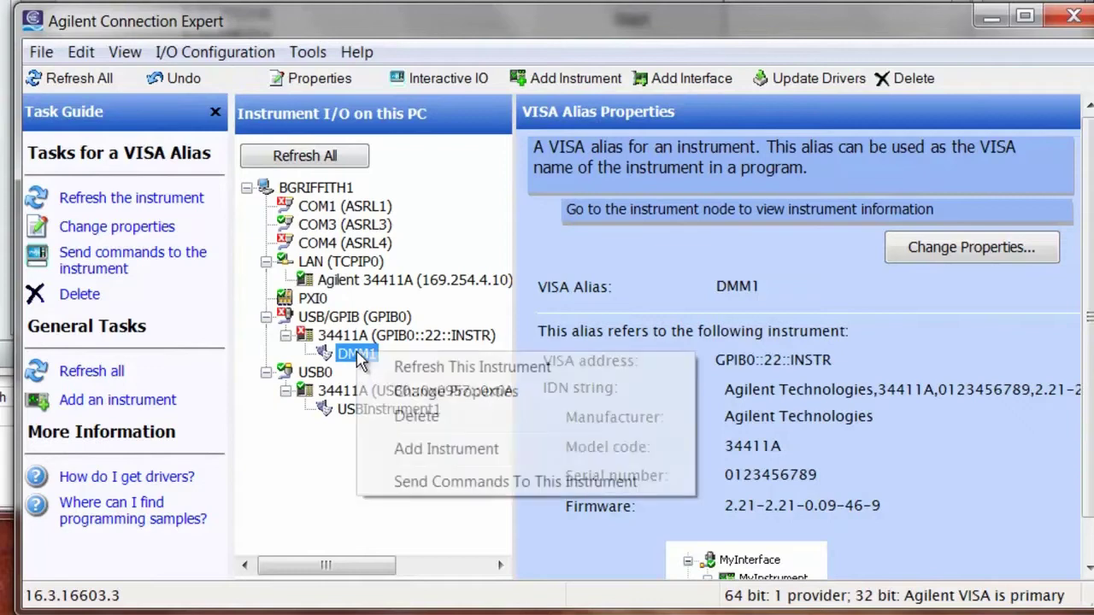
pyautogui.click(427, 418)
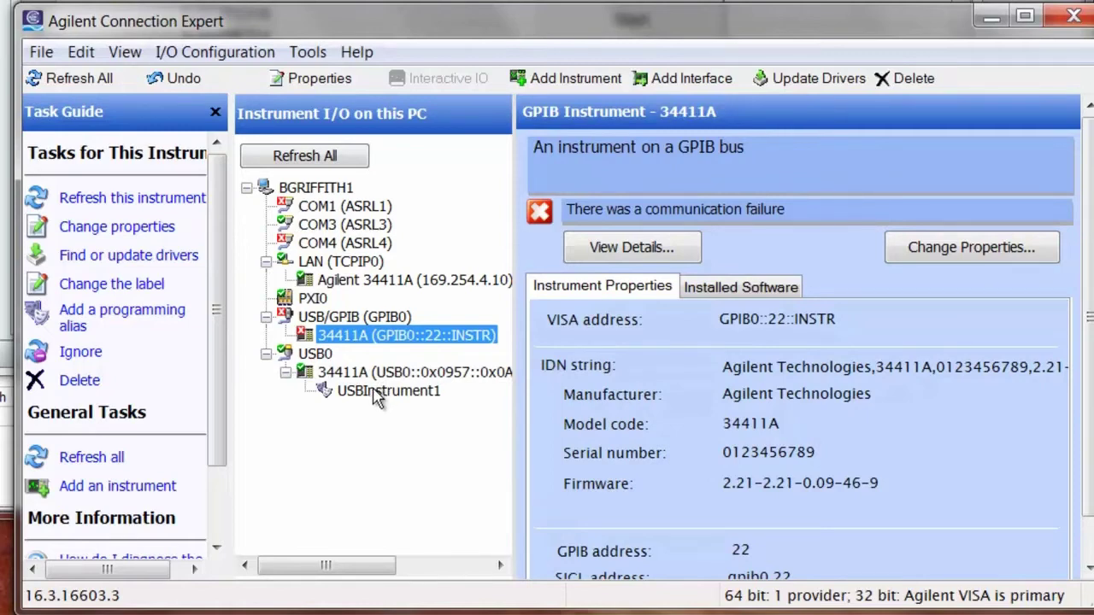
pyautogui.click(367, 376)
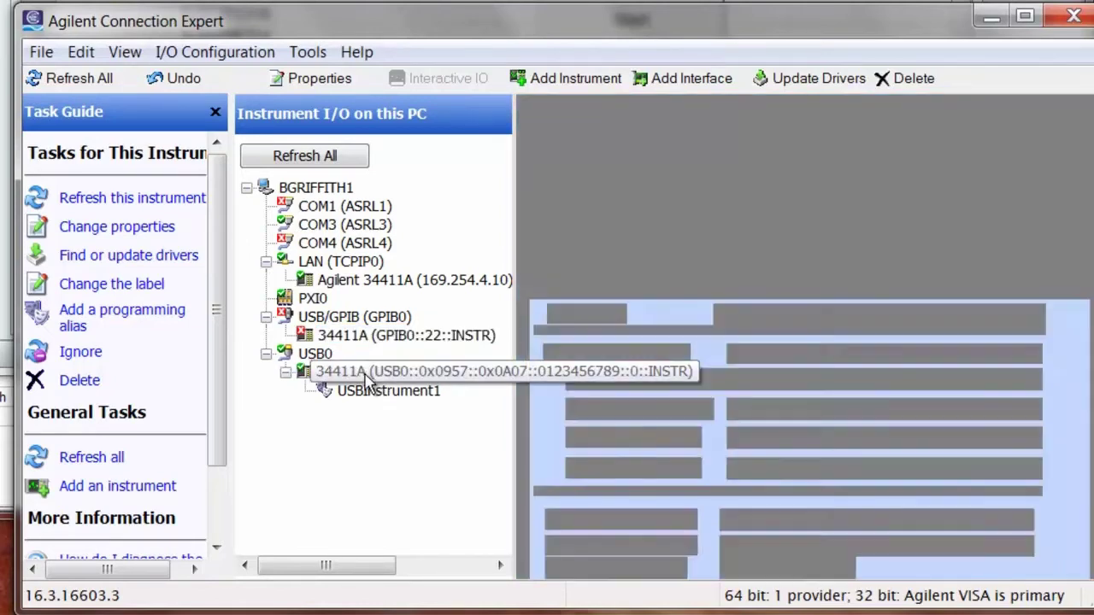
pyautogui.click(373, 391)
pyautogui.rightClick(373, 391)
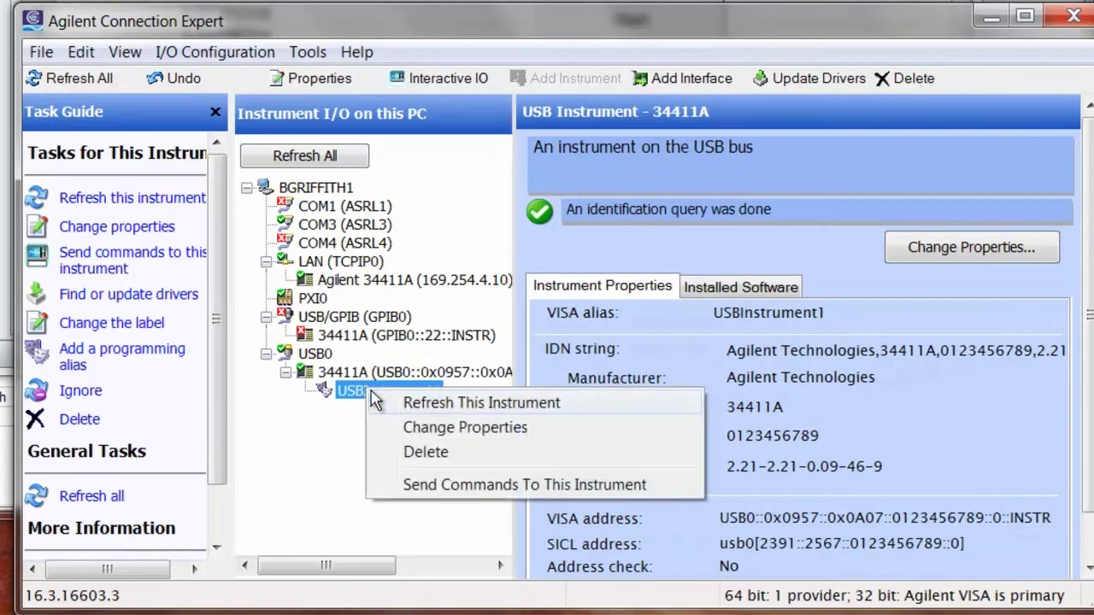
pyautogui.click(436, 432)
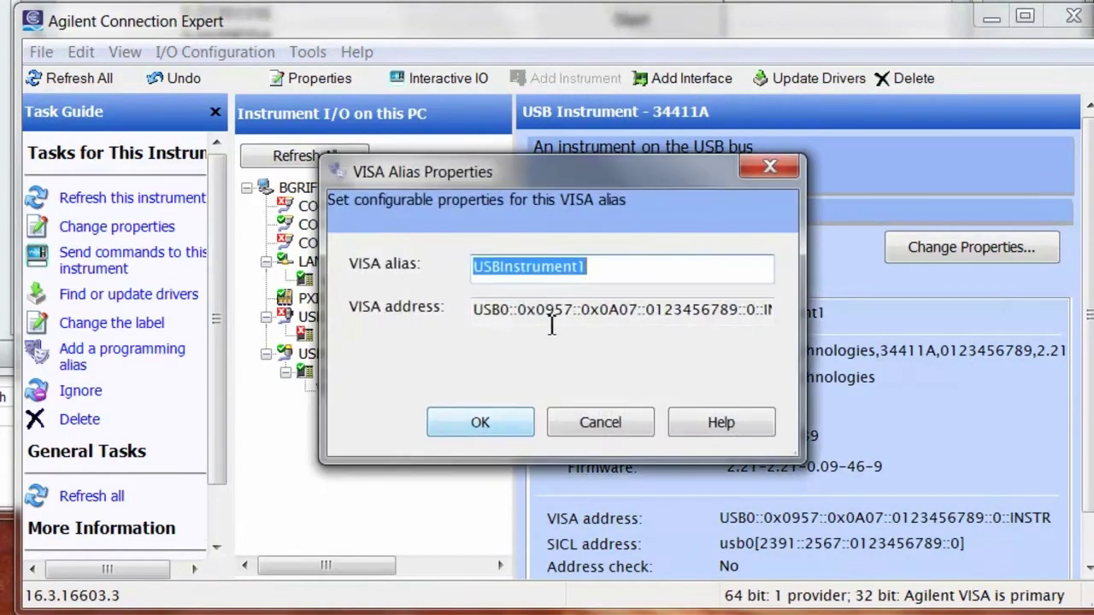
pyautogui.write('DMM1')
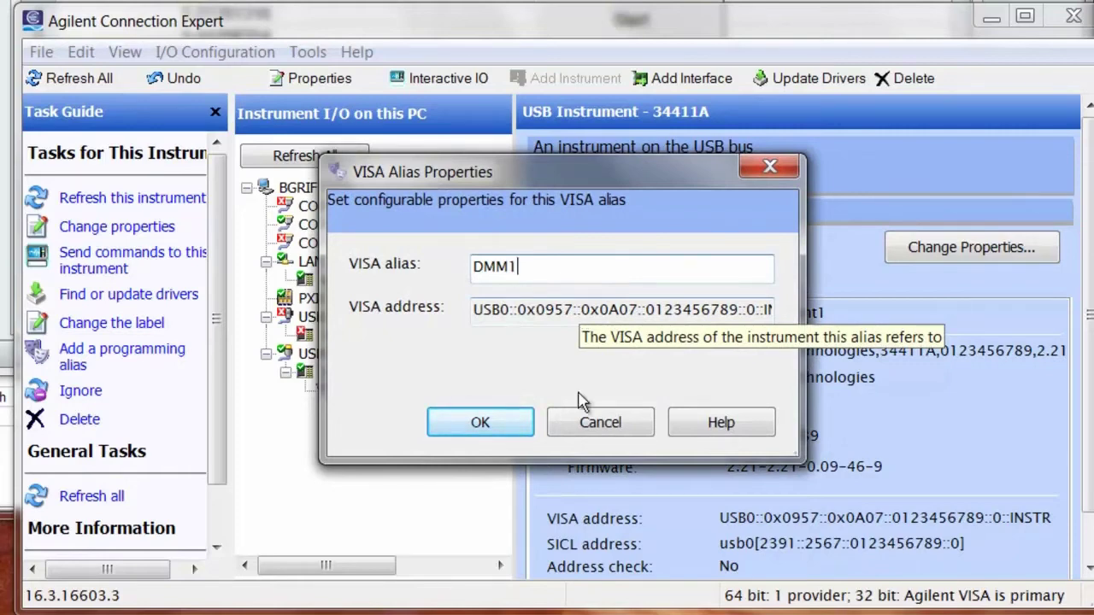
pyautogui.click(502, 432)
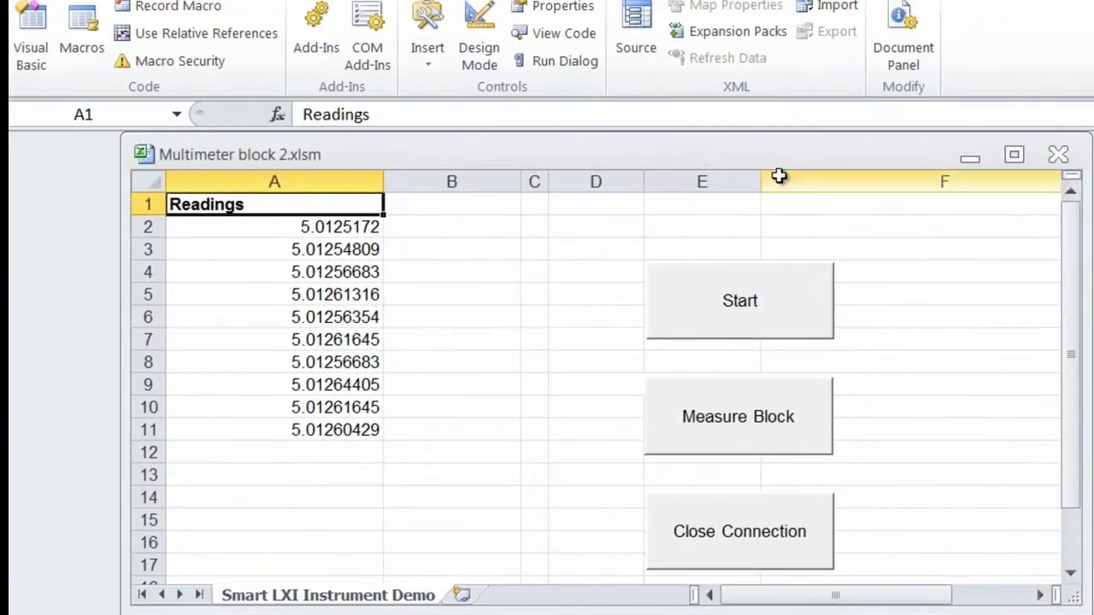
# Reconnect with Start, take ten new readings near 5.0128, and close the connection.
pyautogui.click(785, 310)
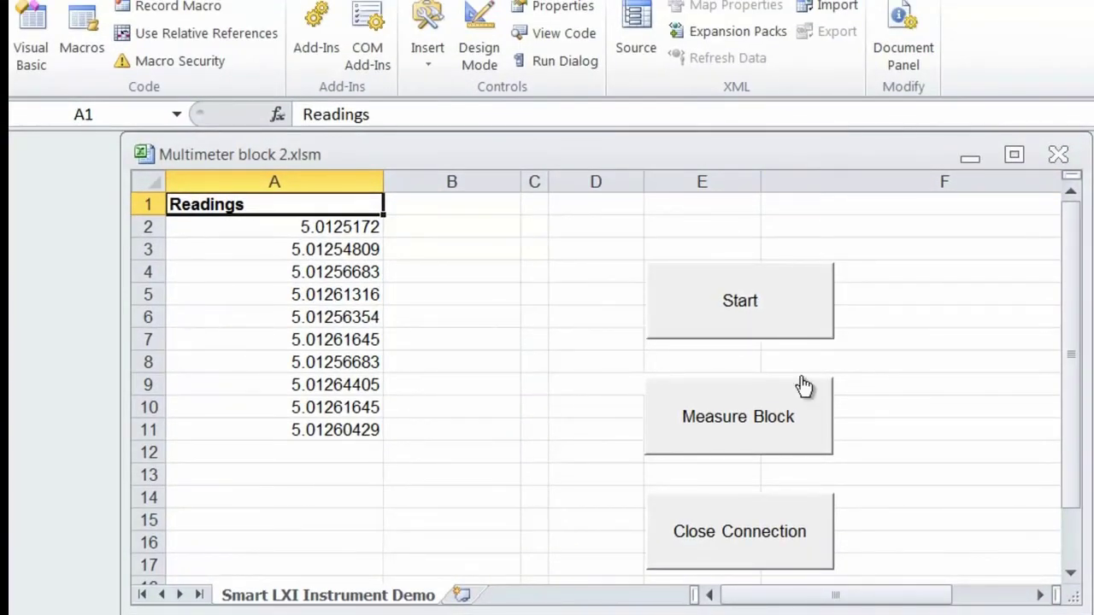
pyautogui.click(804, 431)
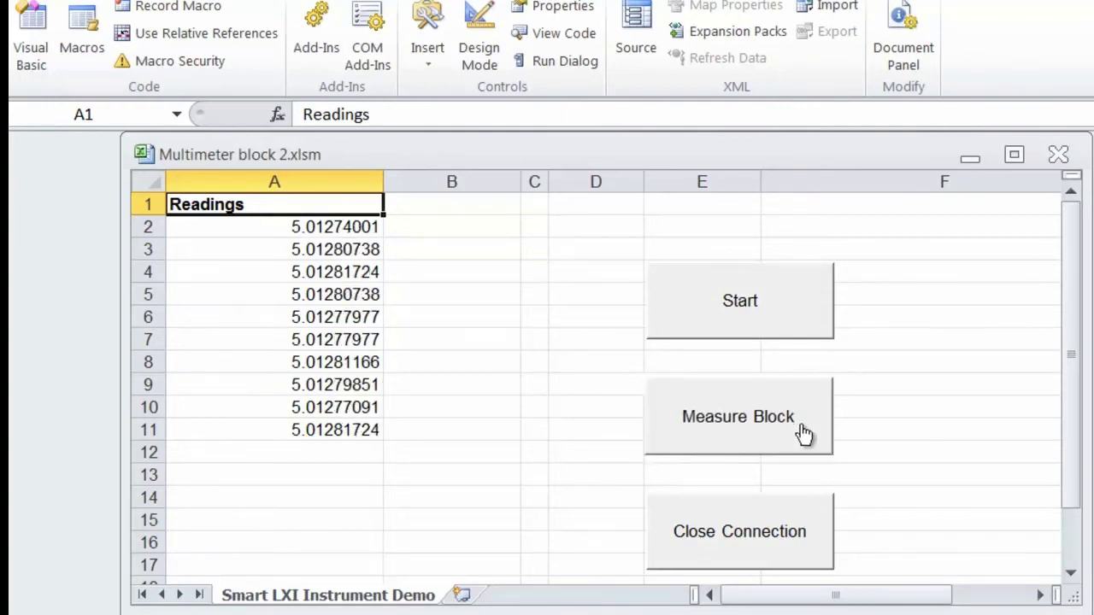
pyautogui.click(793, 536)
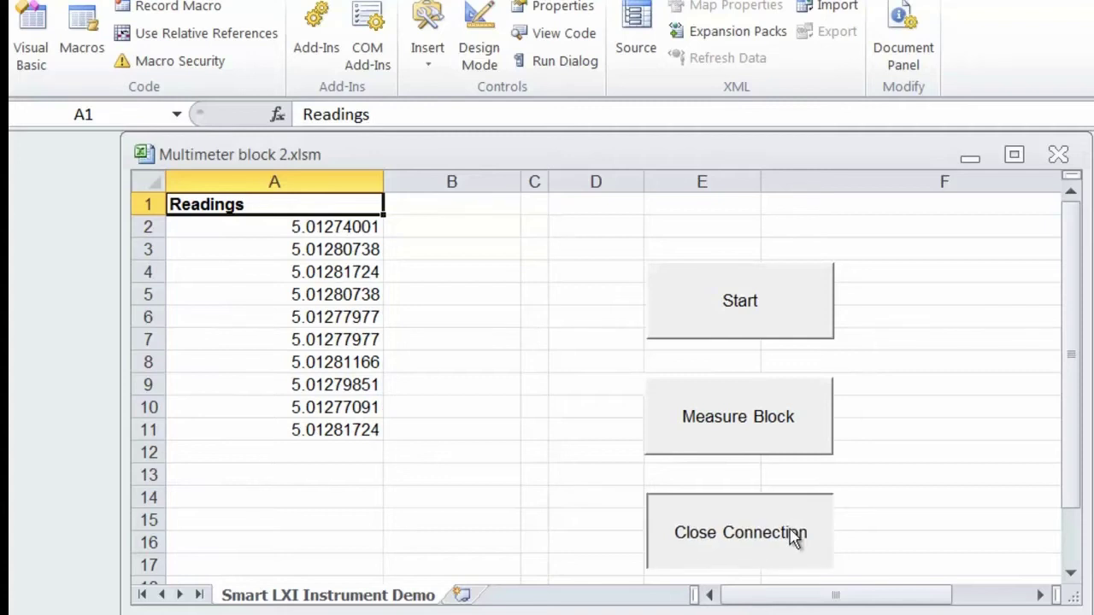
pyautogui.click(903, 538)
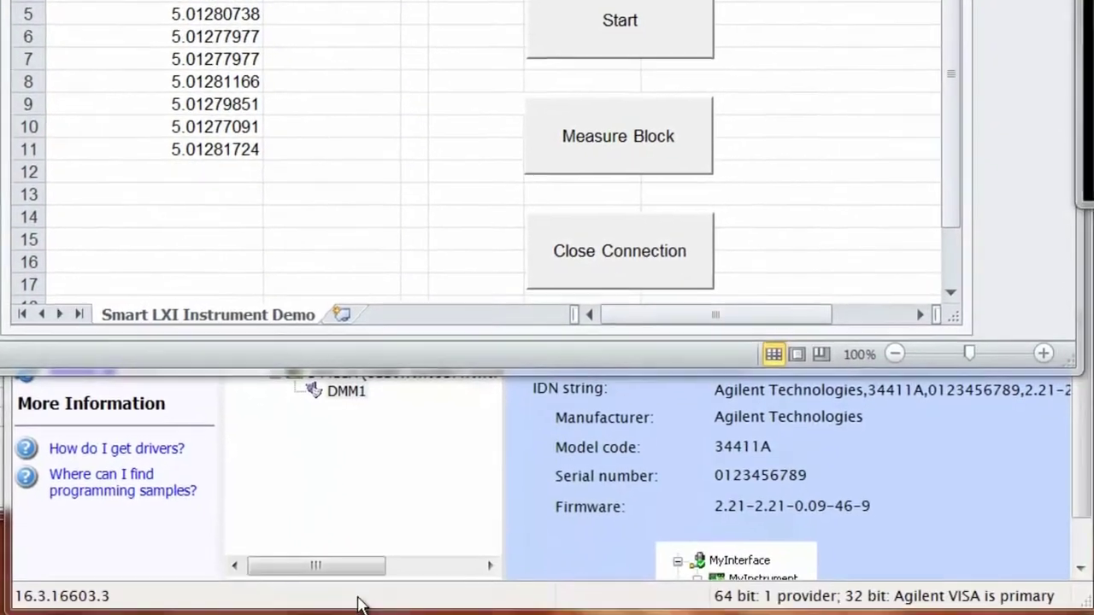
pyautogui.click(354, 604)
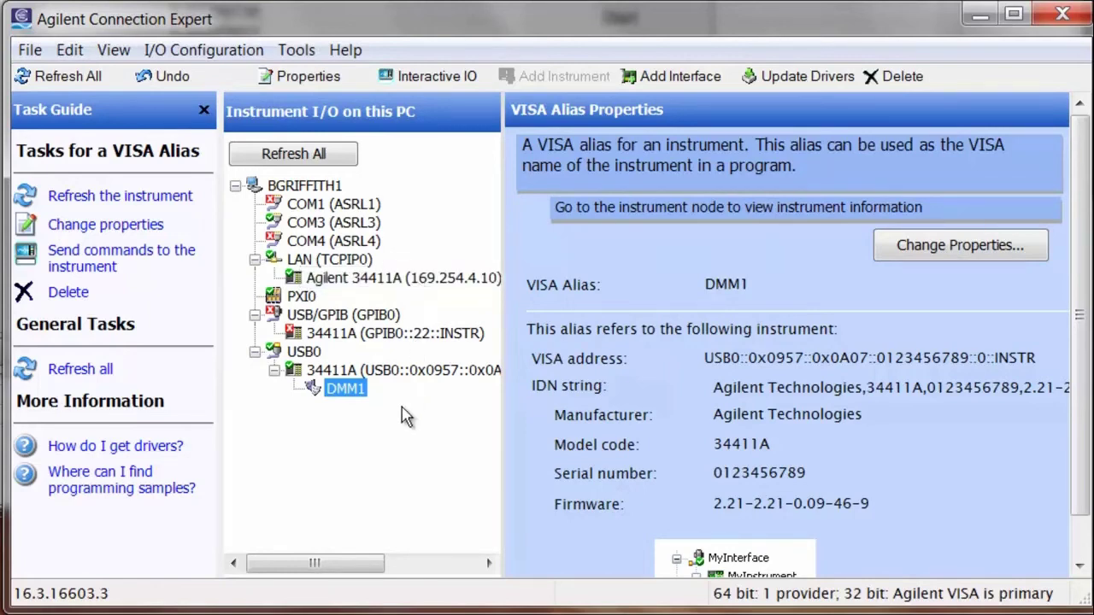
# Delete DMM1 from the USB meter and add it as the LAN 34411A's alias.
pyautogui.rightClick(347, 393)
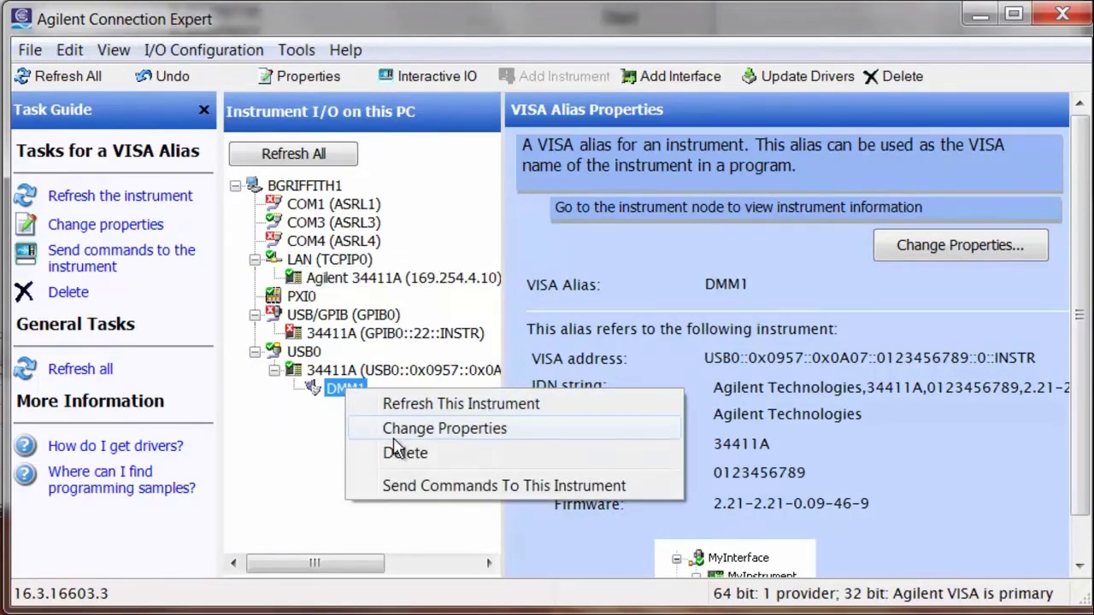
pyautogui.click(406, 454)
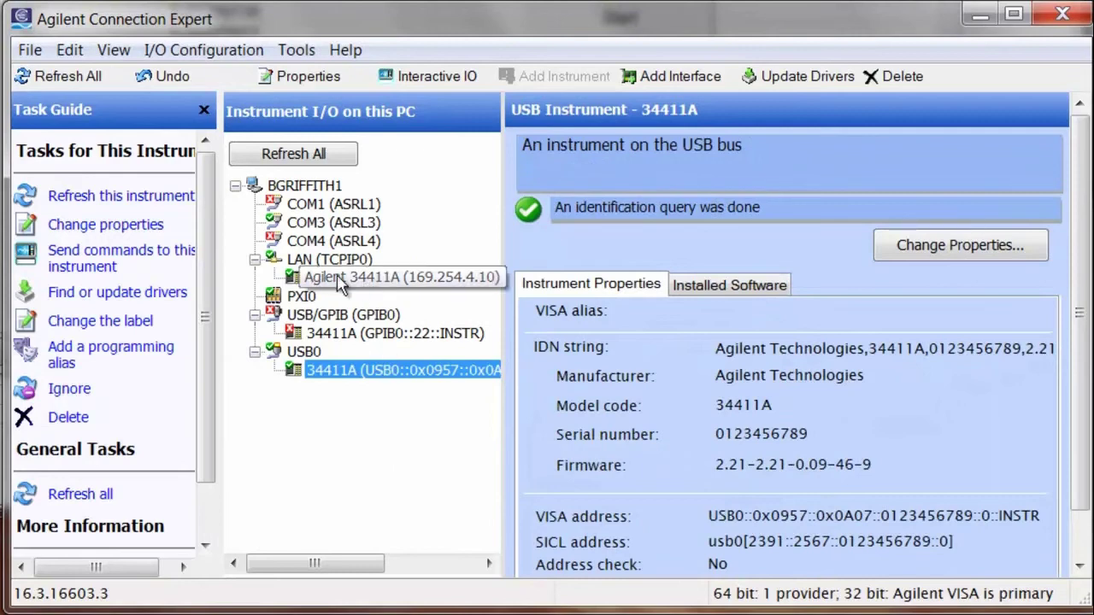
pyautogui.rightClick(339, 279)
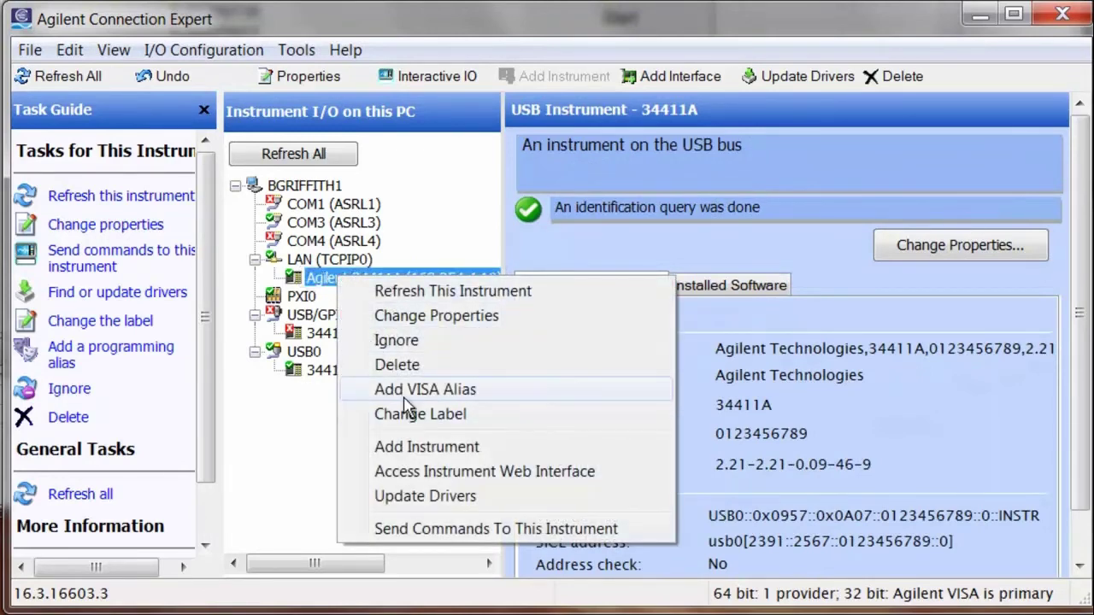
pyautogui.click(404, 391)
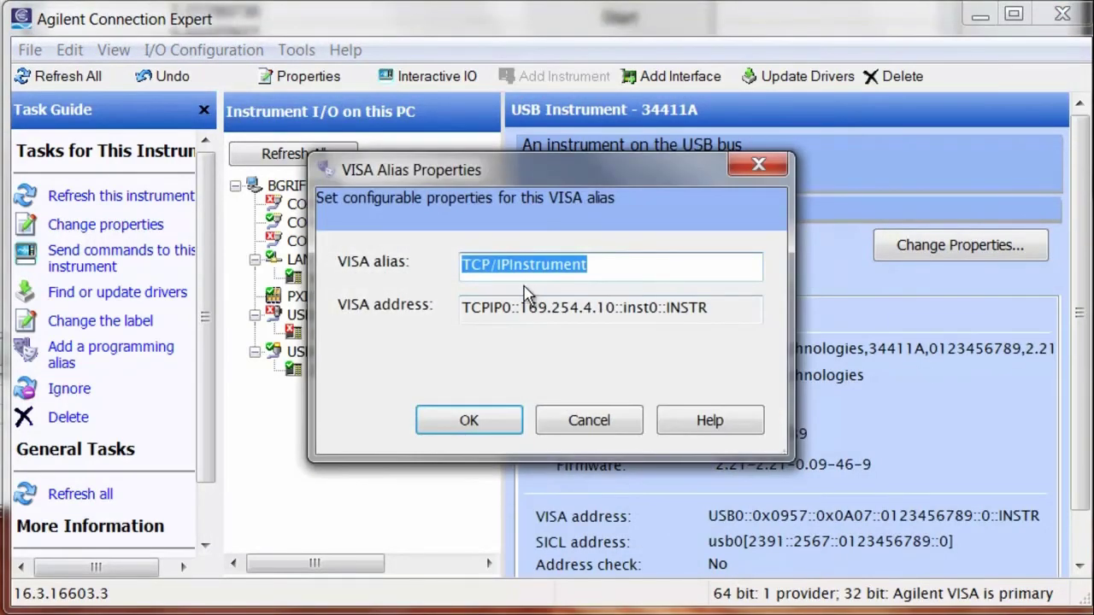
pyautogui.write('D')
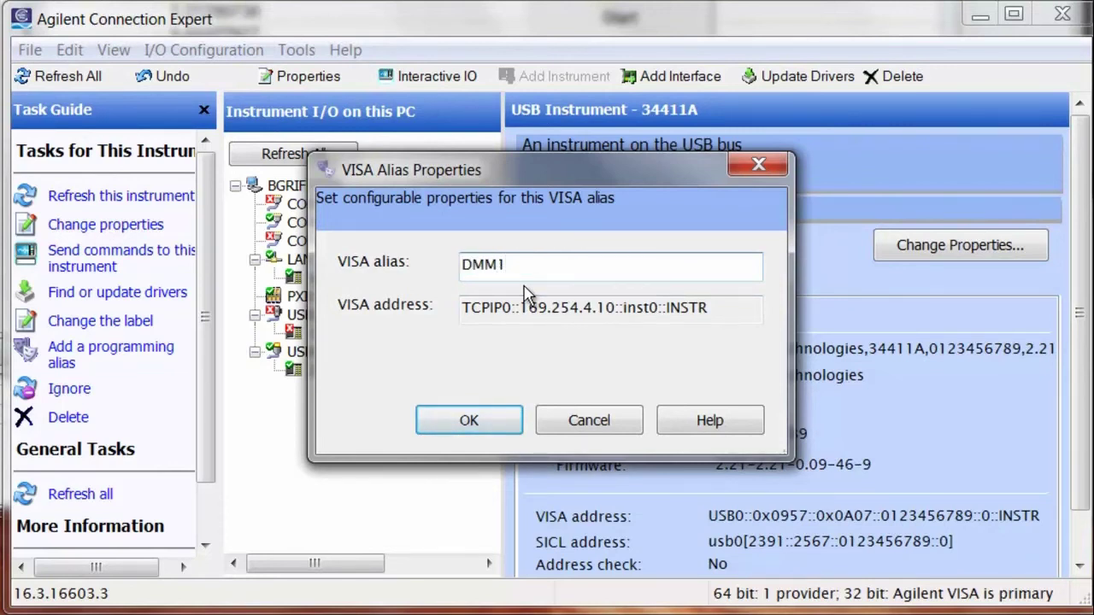
pyautogui.write('MM1')
pyautogui.click(487, 430)
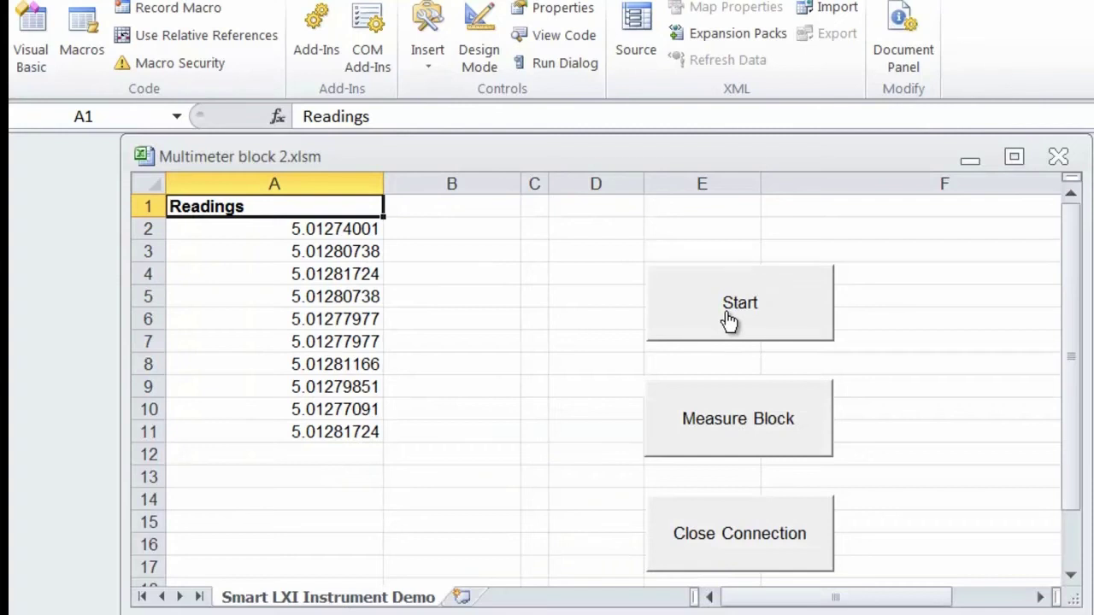
# Take ten new LAN readings near 5.0132, then close the meter connection.
pyautogui.click(756, 432)
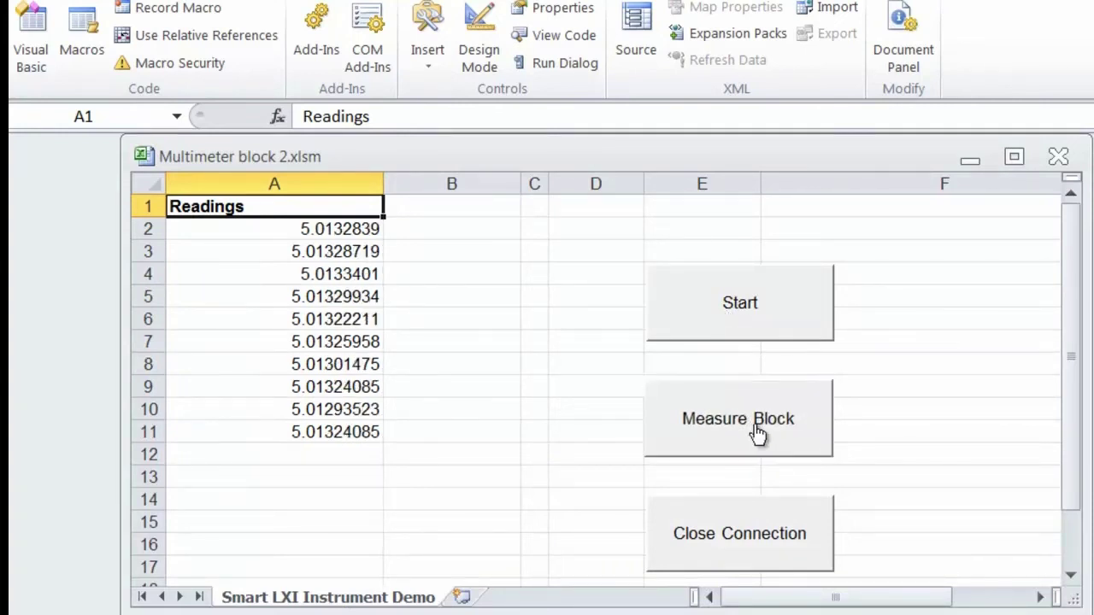
pyautogui.click(769, 547)
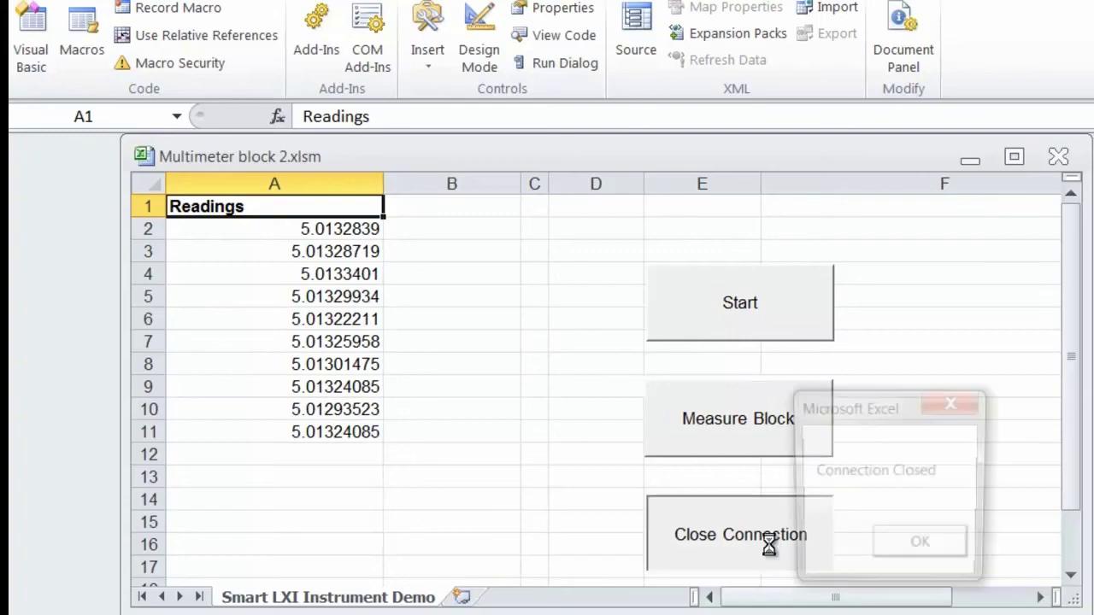
pyautogui.click(914, 545)
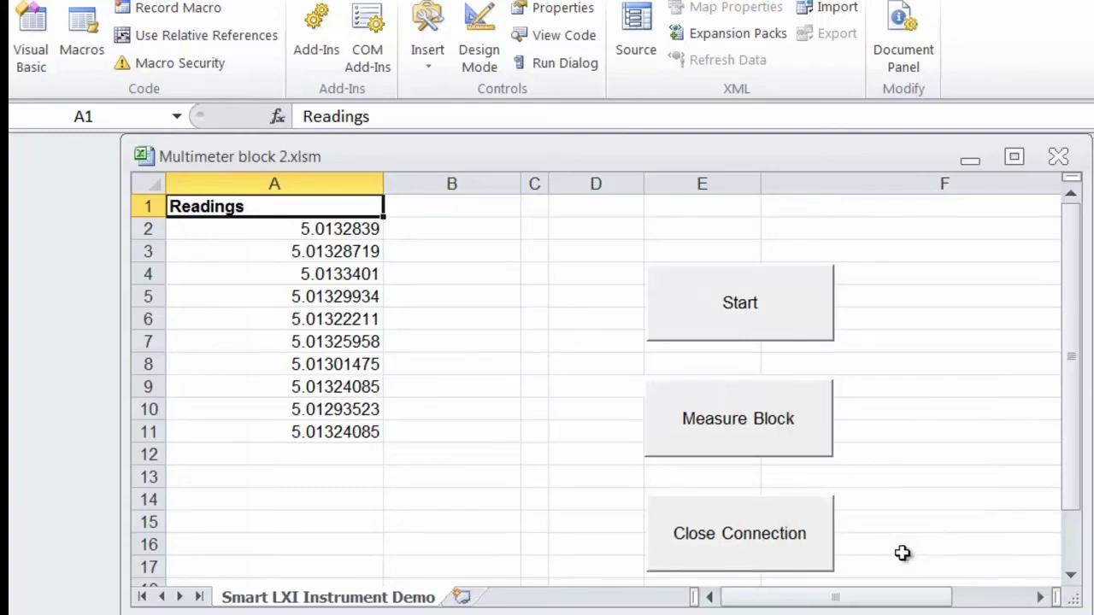